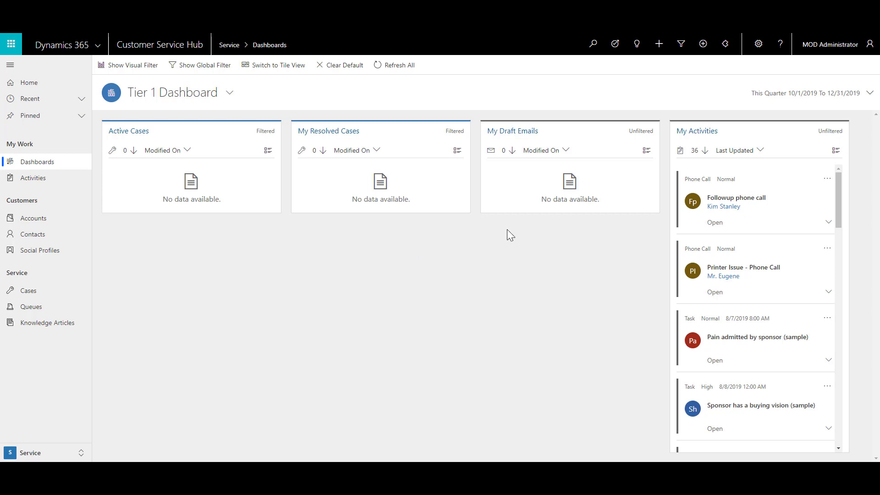
# Step: Go to Advanced Settings > Service Management > Automatic Record Creation and Update Rules
pyautogui.click(758, 48)
pyautogui.click(773, 90)
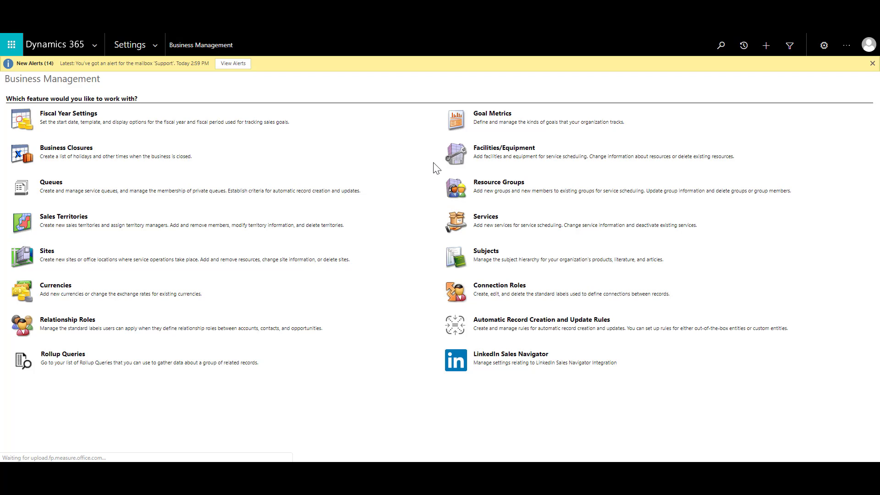
pyautogui.click(156, 46)
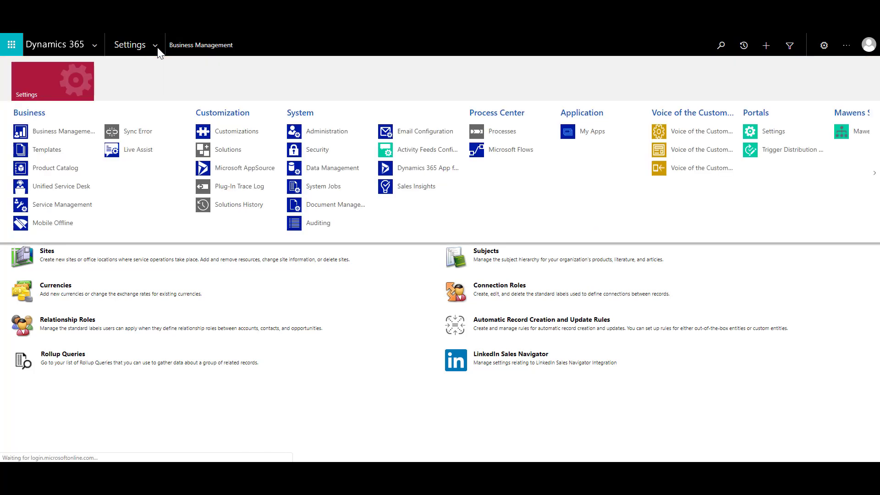
pyautogui.click(88, 208)
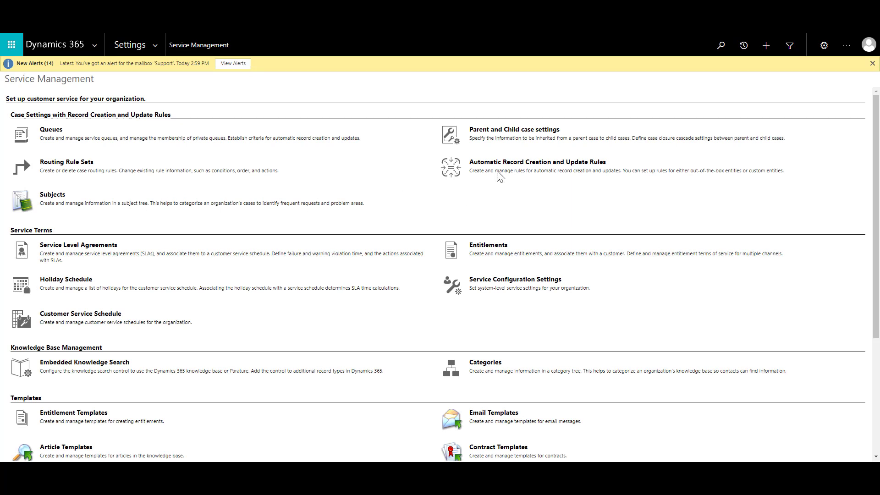
pyautogui.click(531, 168)
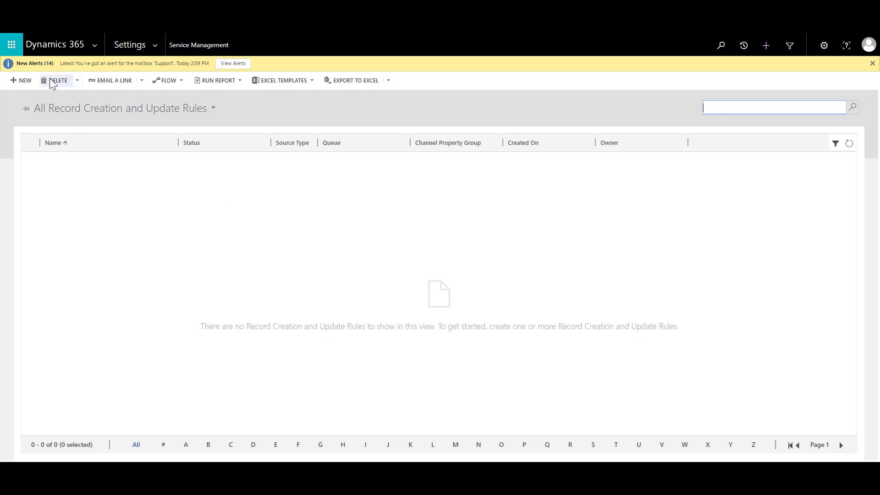
# Step: Create a new rule named 'Email to Case' with source type Email and queue Support
pyautogui.click(22, 81)
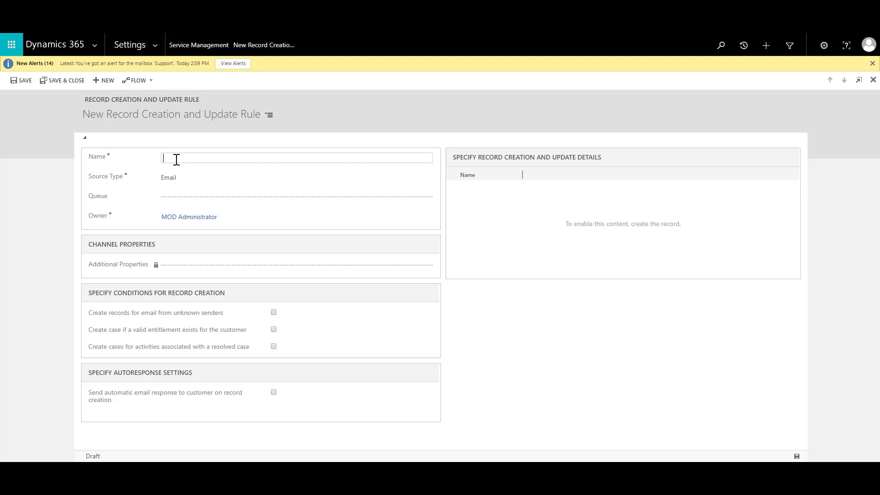
pyautogui.write('Email to Case')
pyautogui.click(192, 177)
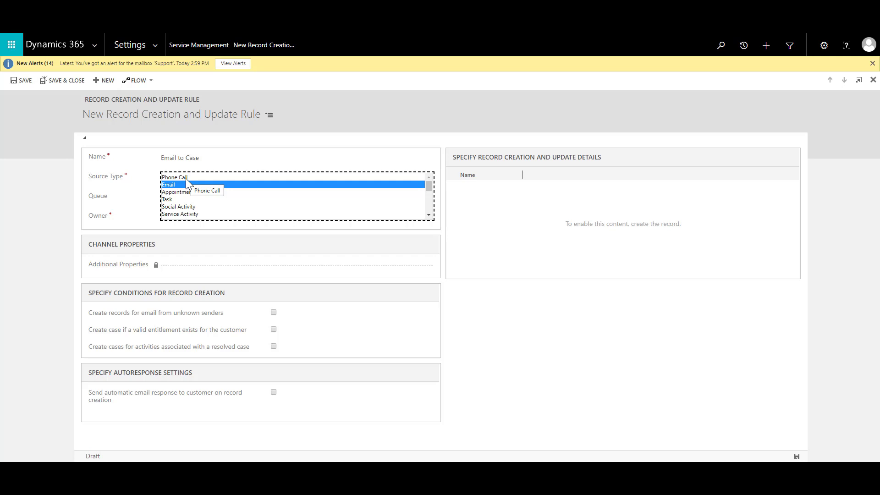
pyautogui.click(174, 184)
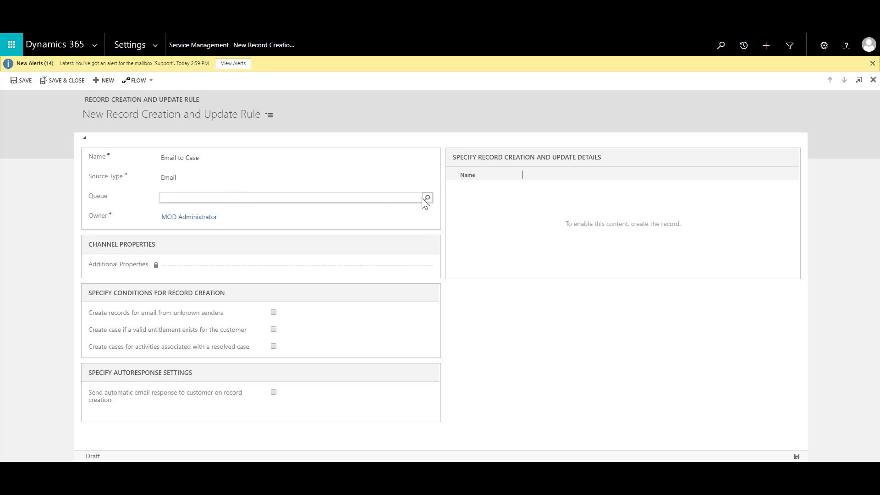
pyautogui.click(391, 197)
pyautogui.write('support')
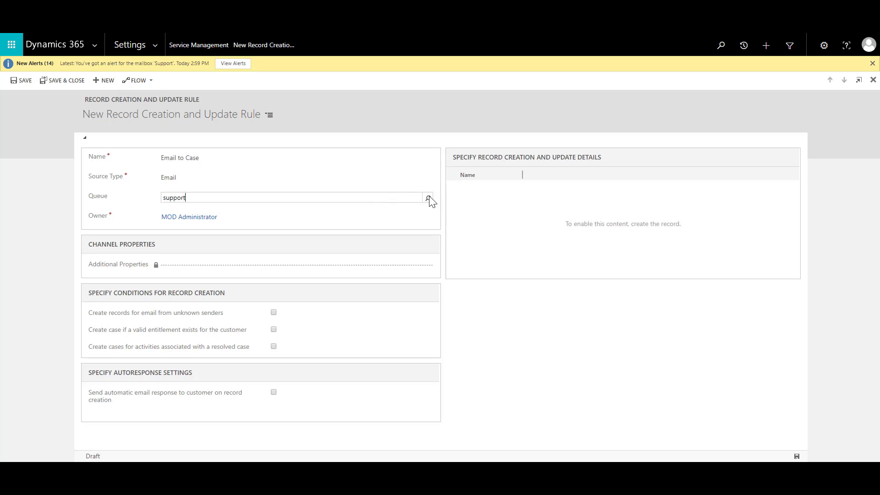
pyautogui.click(428, 198)
pyautogui.click(186, 206)
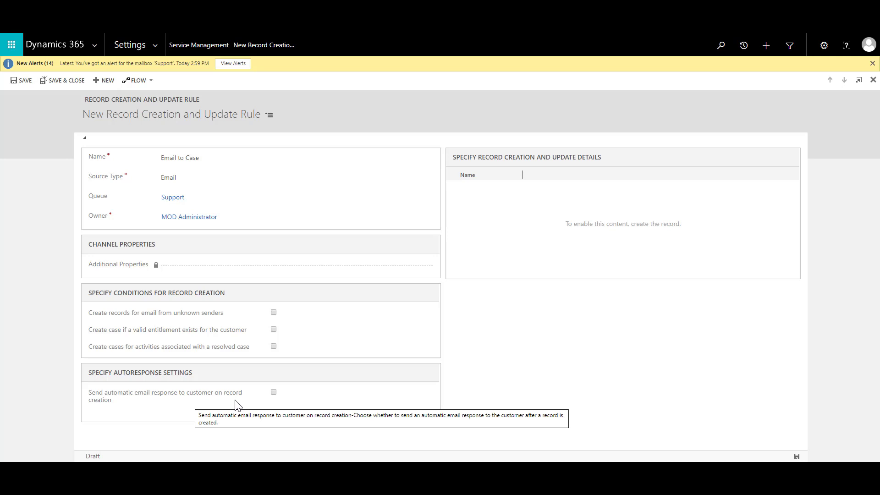
# Step: Enable automatic email responses using the Case Auto Response template, then save the rule
pyautogui.click(273, 392)
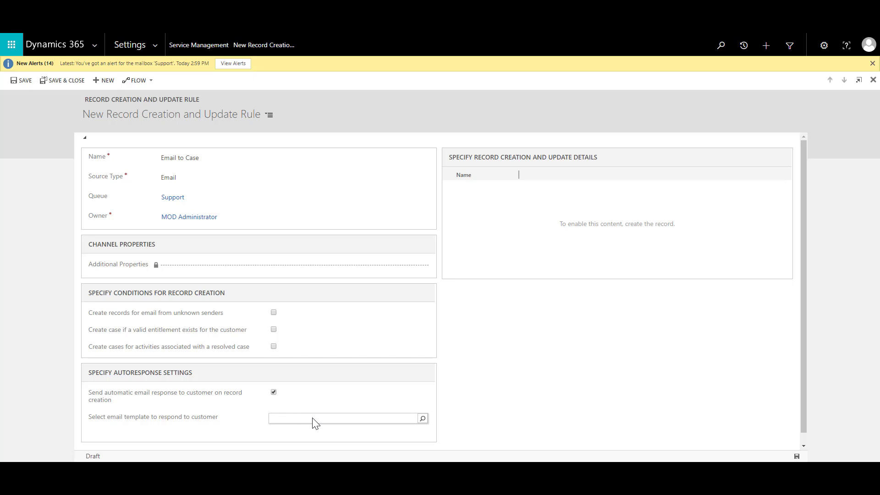
pyautogui.click(422, 418)
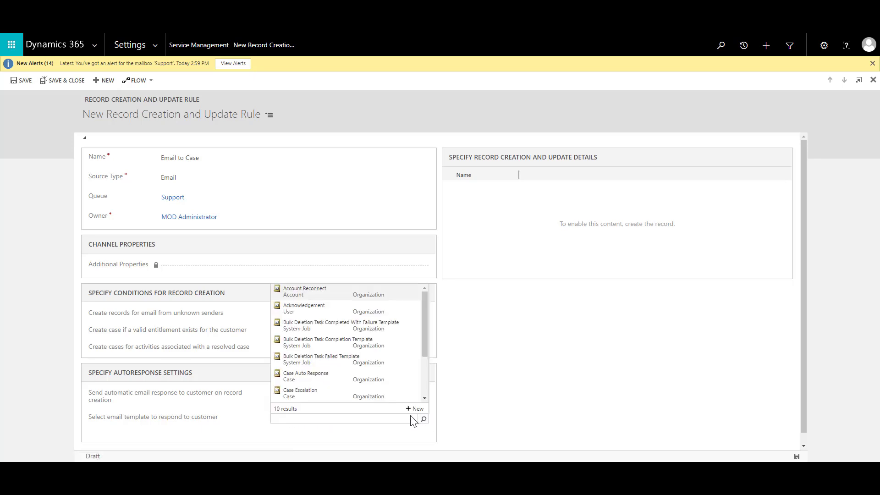
pyautogui.click(332, 374)
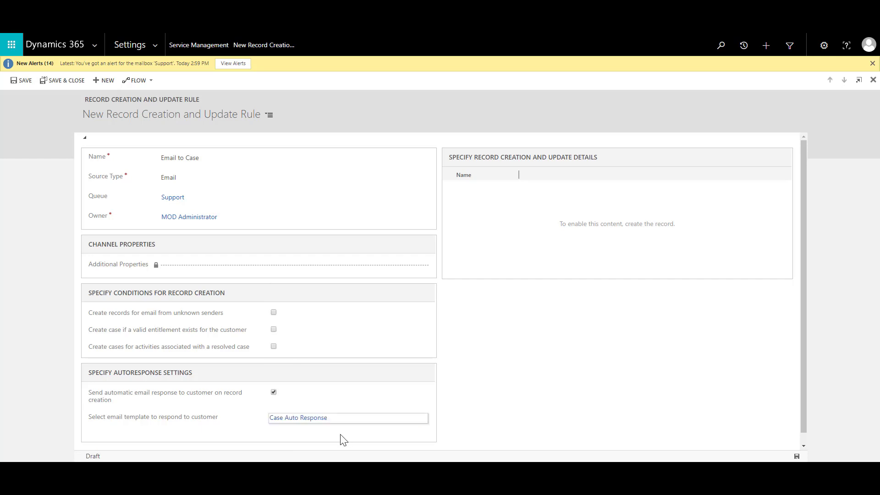
pyautogui.click(23, 80)
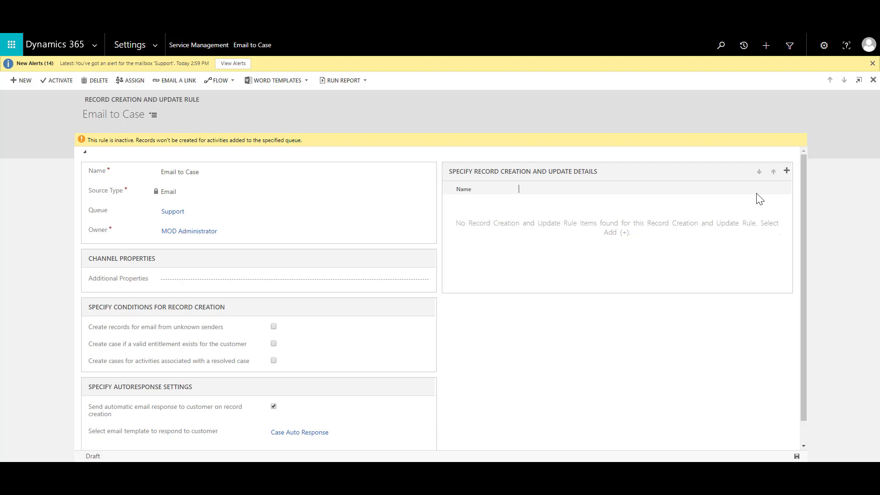
# Step: Add a new rule item named 'Emergency' and save it
pyautogui.click(786, 172)
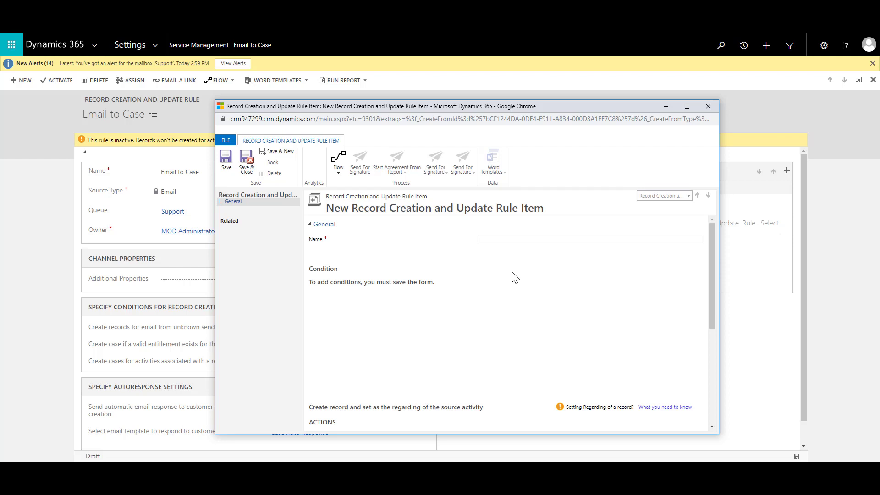
pyautogui.click(496, 238)
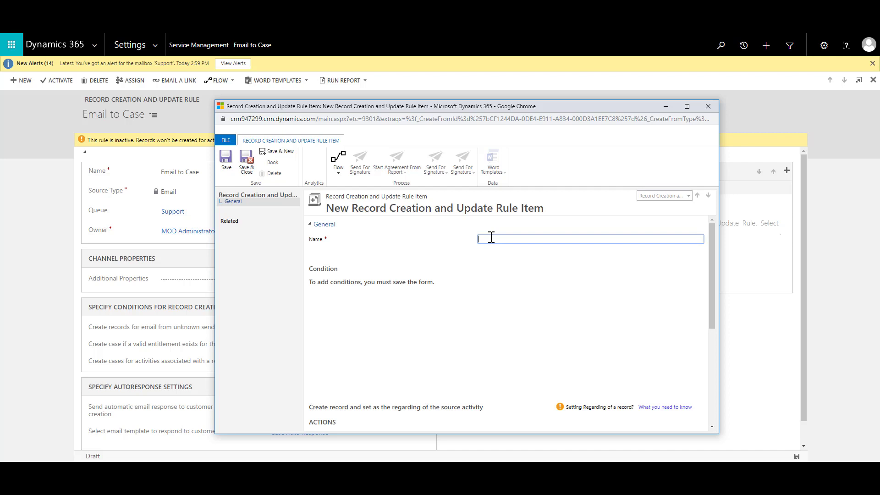
pyautogui.write('Emergency')
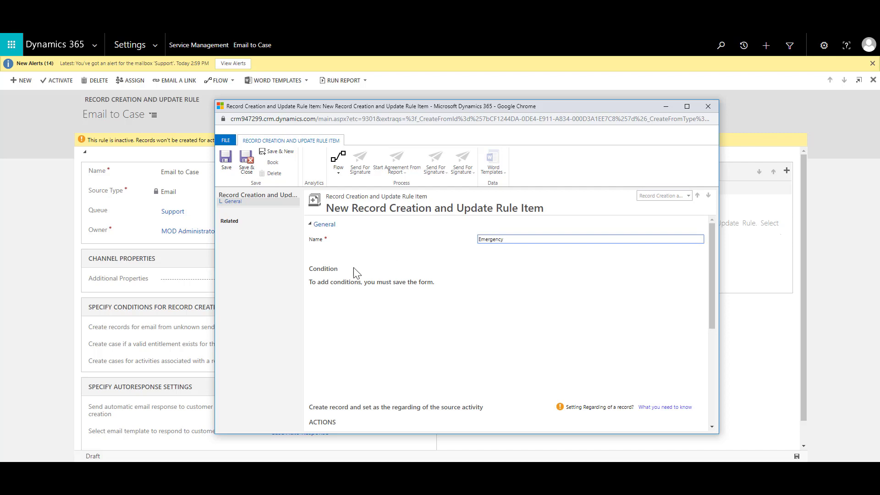
pyautogui.click(226, 158)
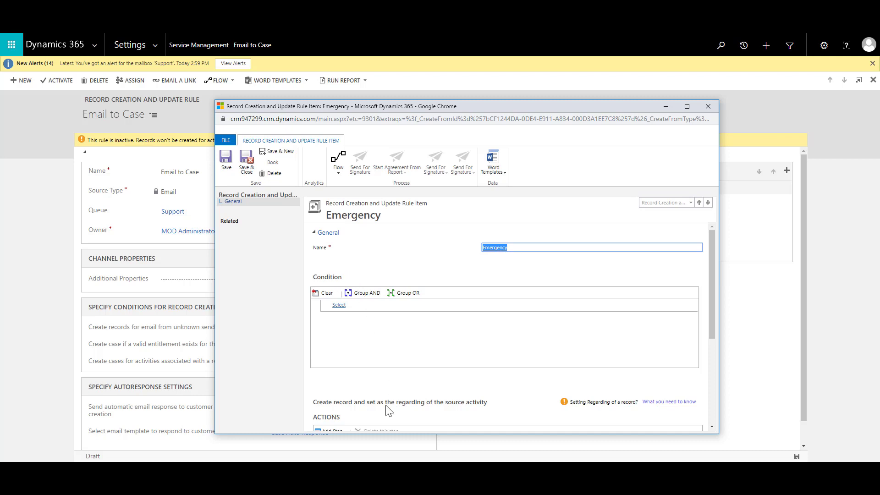
# Step: Maximize the Emergency rule item window to full screen
pyautogui.scroll(-3, 353, 337)
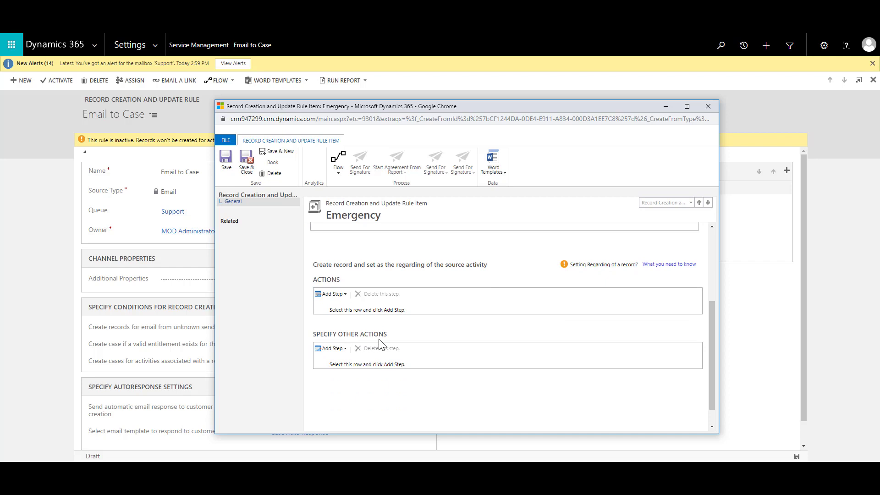
pyautogui.scroll(2, 378, 344)
pyautogui.click(687, 106)
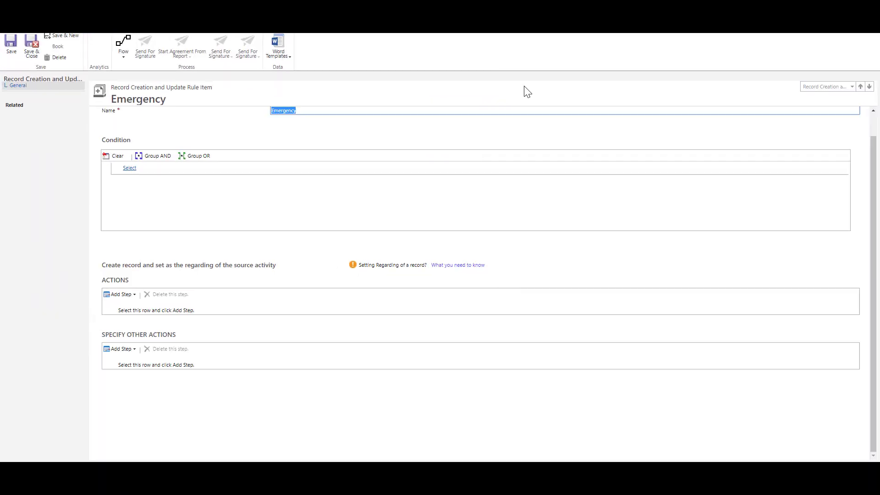
# Step: Set the condition to Email Subject Contains 'Emergency'
pyautogui.click(153, 171)
pyautogui.click(153, 167)
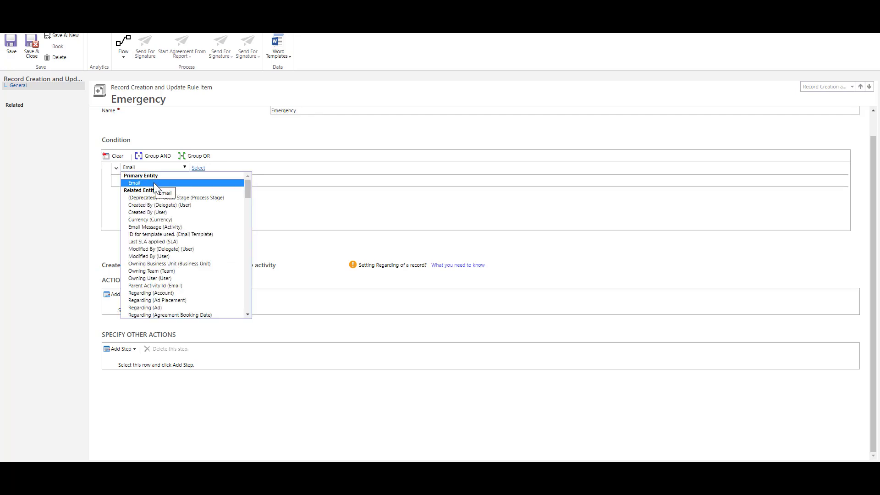
pyautogui.click(154, 184)
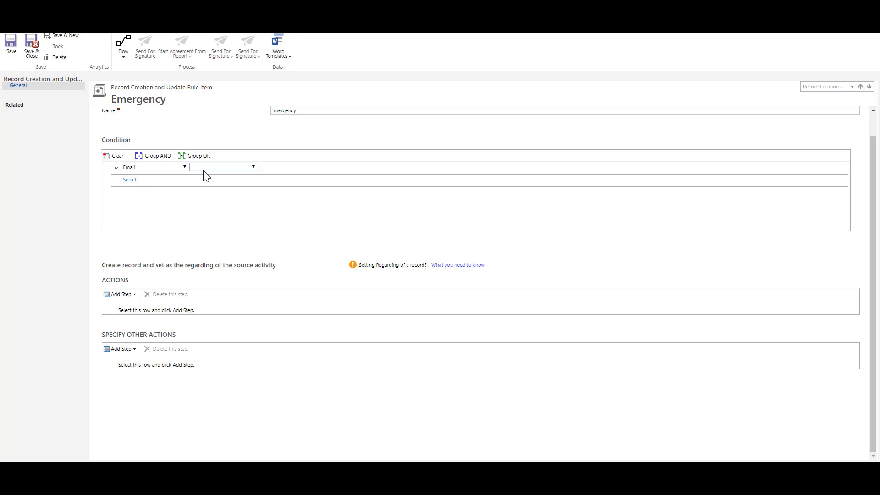
pyautogui.click(204, 167)
pyautogui.scroll(-10, 215, 275)
pyautogui.click(215, 296)
pyautogui.click(292, 168)
pyautogui.click(289, 190)
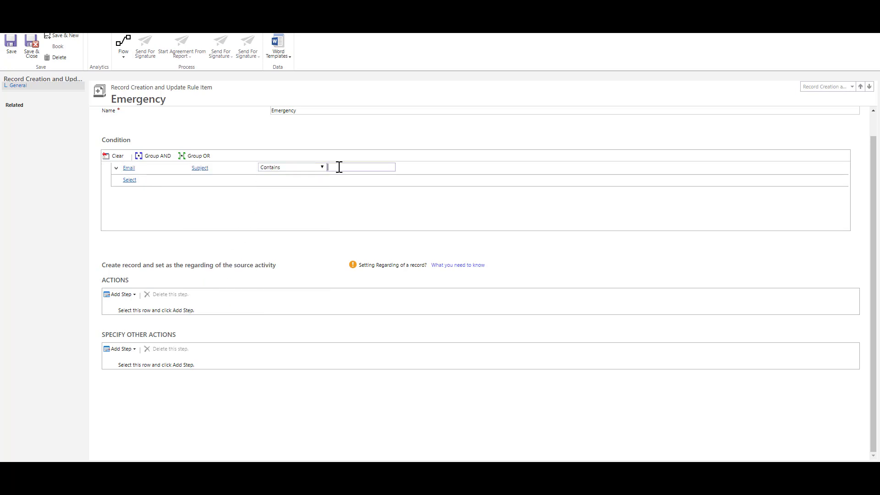
pyautogui.write('Emergency')
pyautogui.click(183, 253)
# Step: Add a Create Record action for a Case and open its properties
pyautogui.click(135, 295)
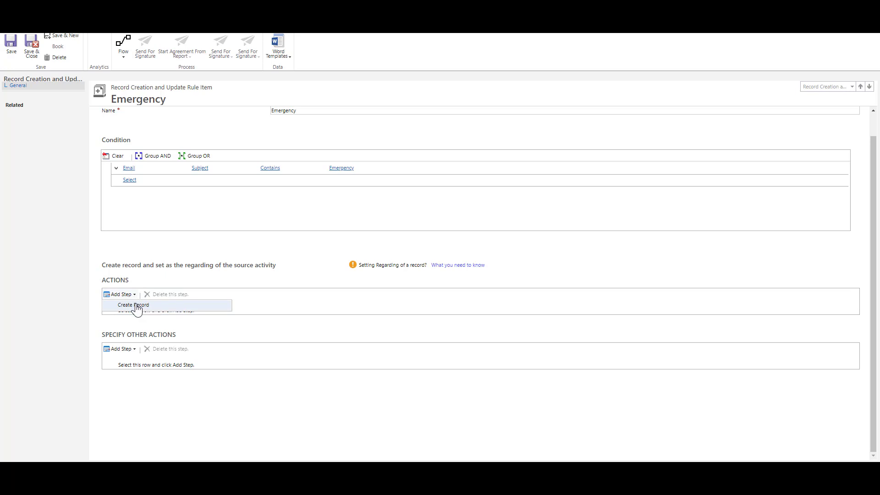
pyautogui.click(137, 306)
pyautogui.click(209, 312)
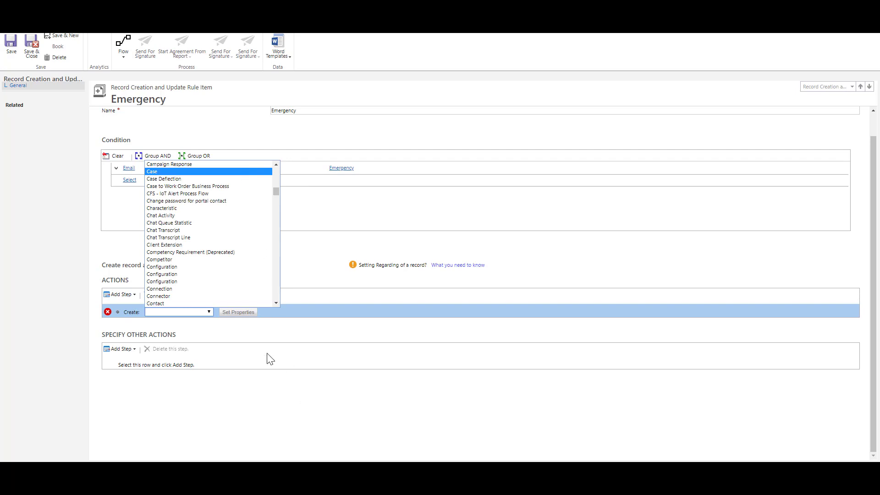
pyautogui.click(250, 343)
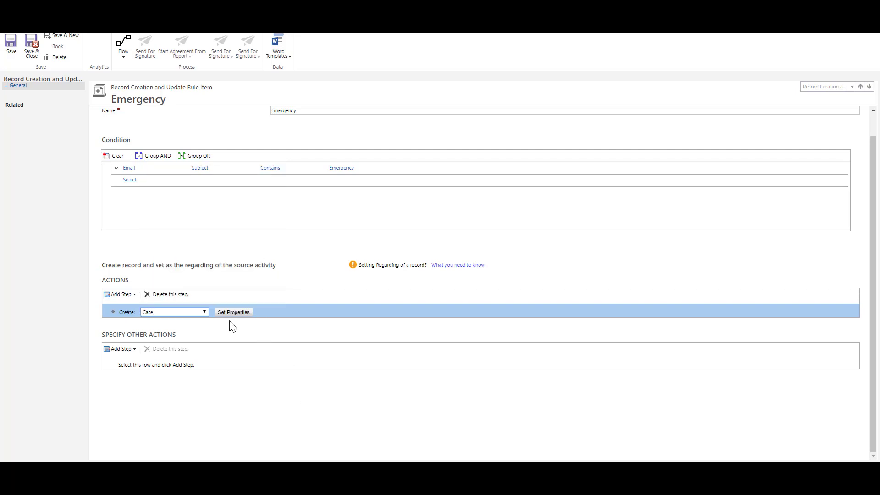
pyautogui.click(233, 315)
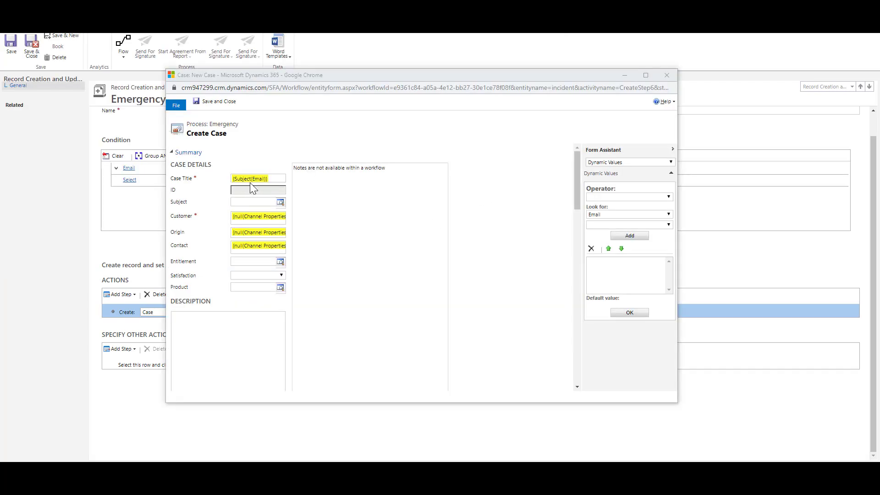
# Step: Set the case Customer to the email Sender (Account) and Origin to Email
pyautogui.click(248, 218)
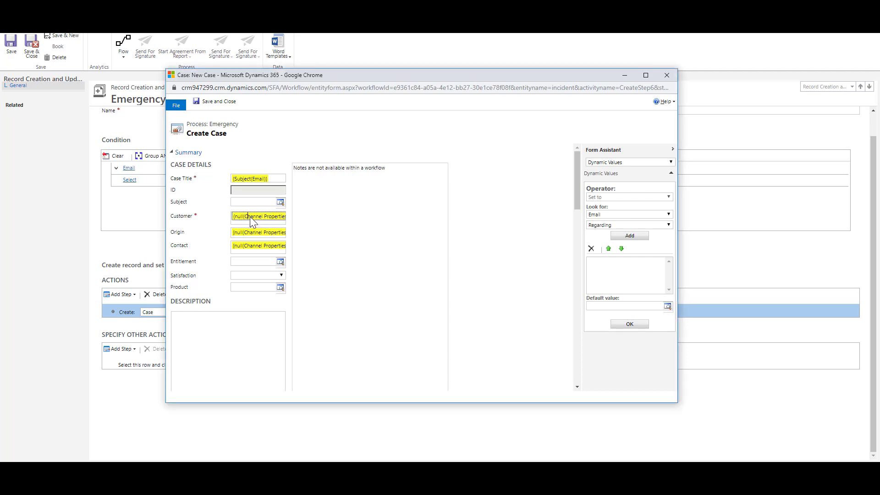
pyautogui.press('Delete')
pyautogui.click(641, 225)
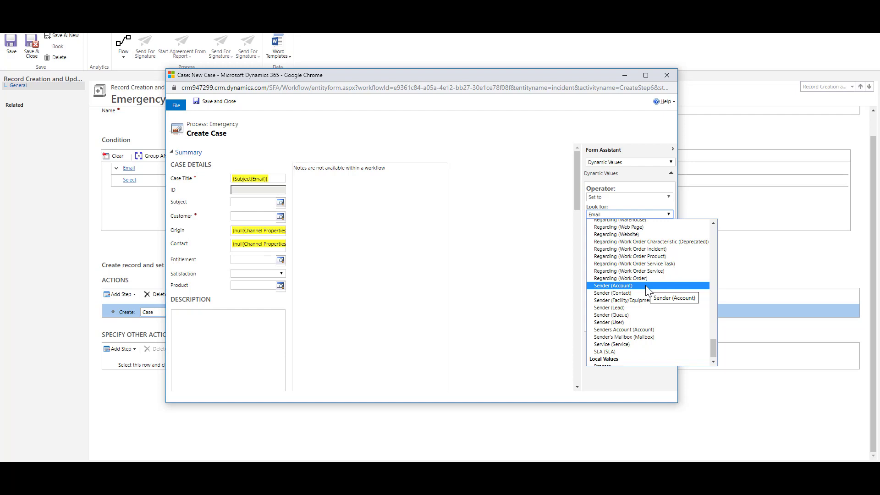
pyautogui.click(645, 285)
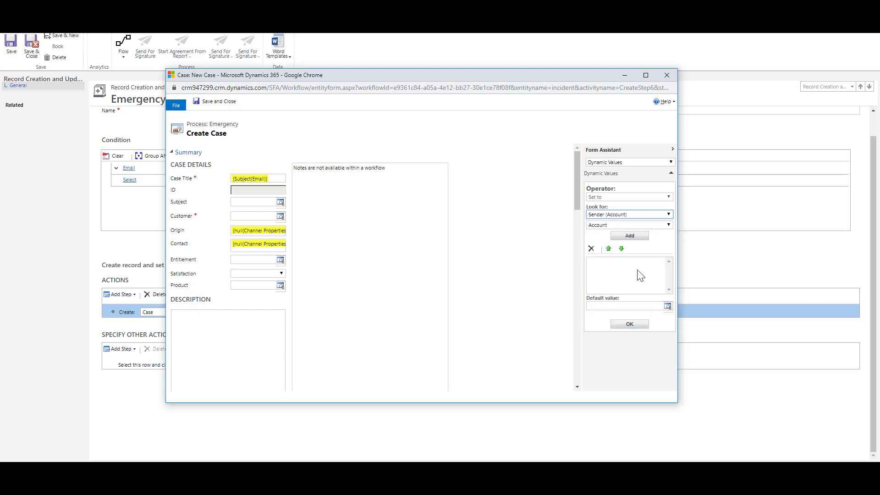
pyautogui.click(631, 236)
pyautogui.click(629, 324)
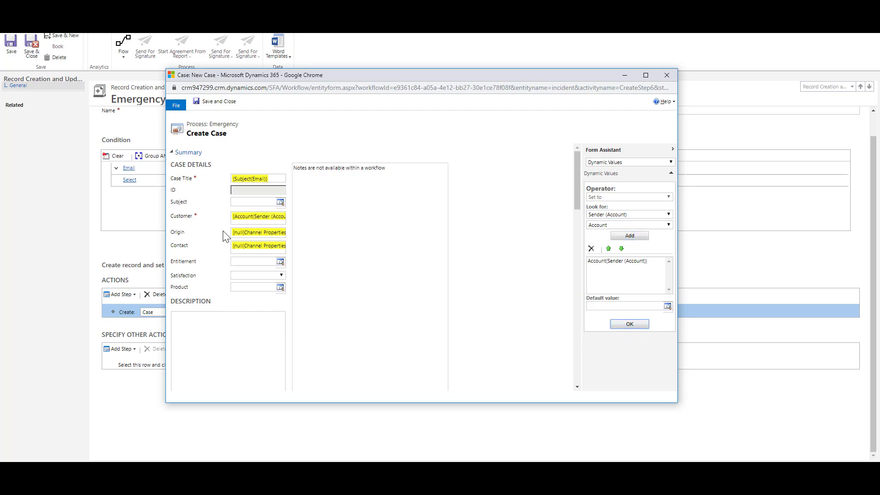
pyautogui.click(241, 232)
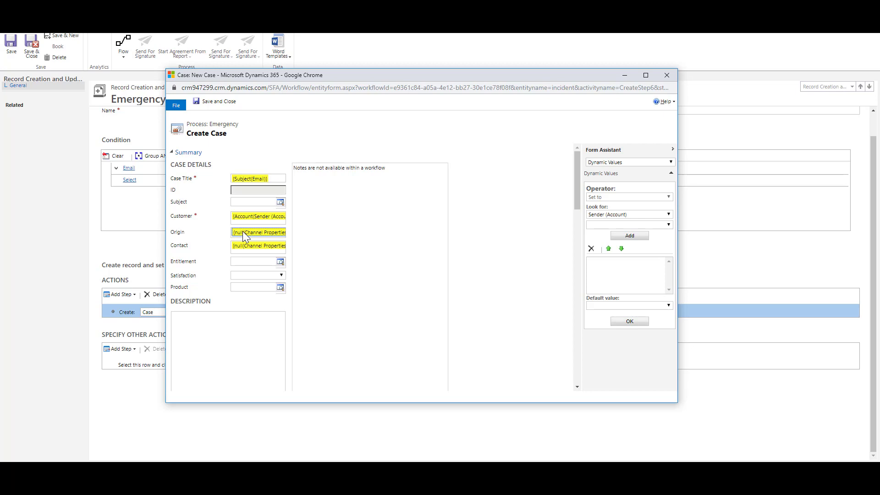
pyautogui.press('Delete')
pyautogui.click(279, 230)
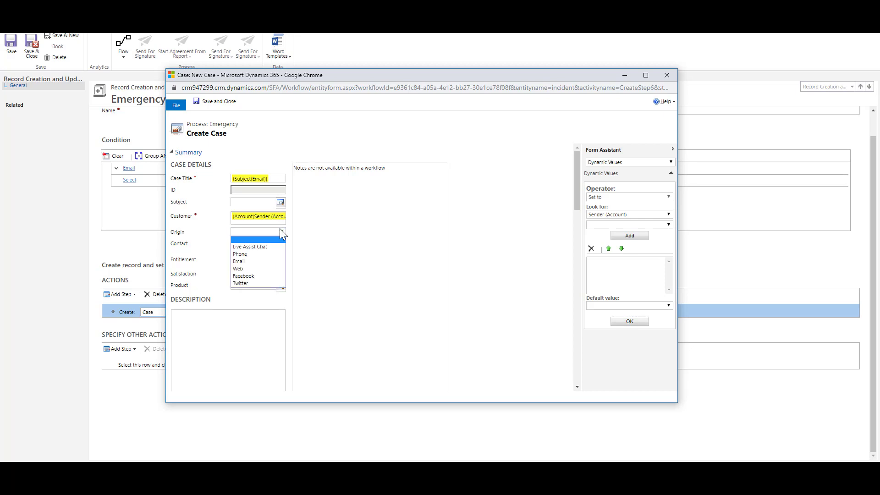
pyautogui.click(255, 260)
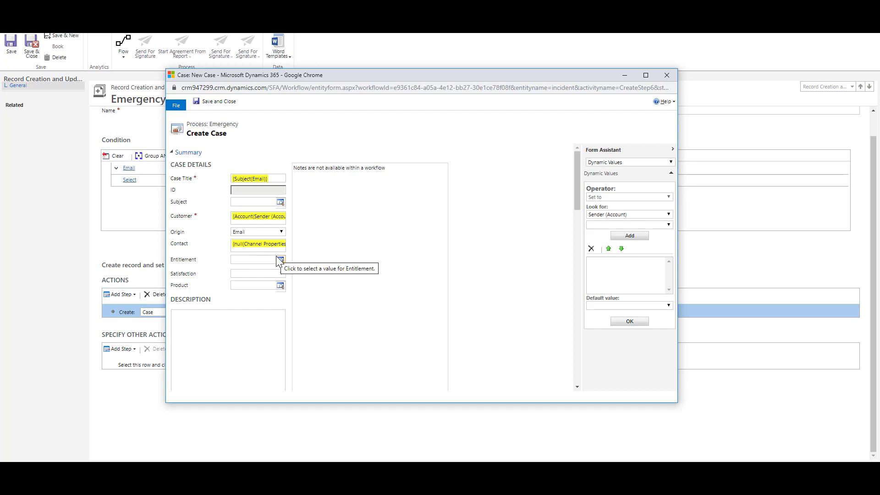
# Step: Save and close the Create Case properties and the Emergency rule item
pyautogui.click(225, 105)
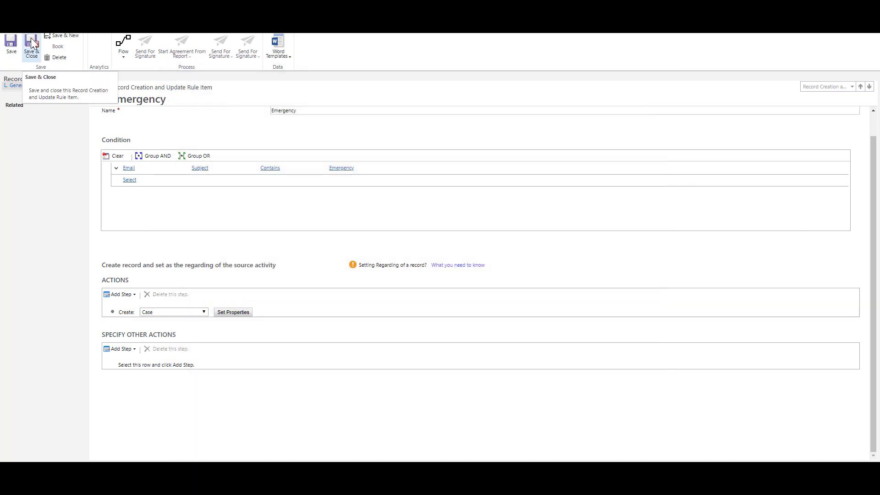
pyautogui.click(36, 53)
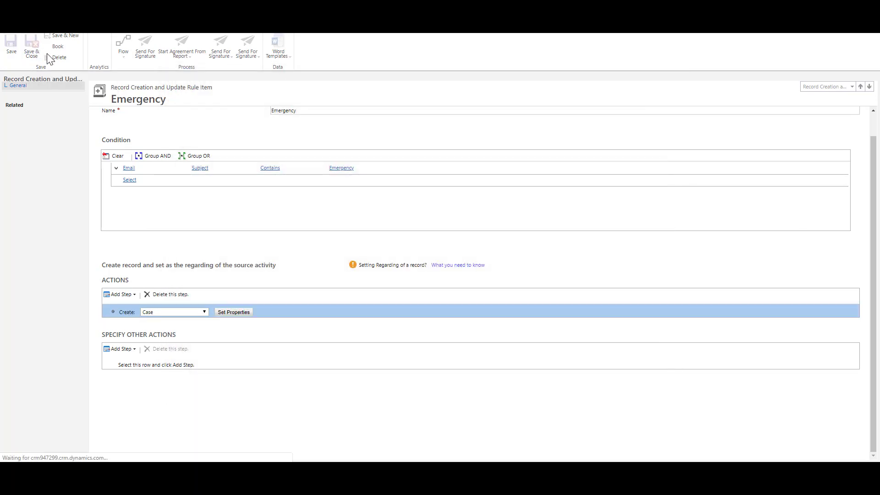